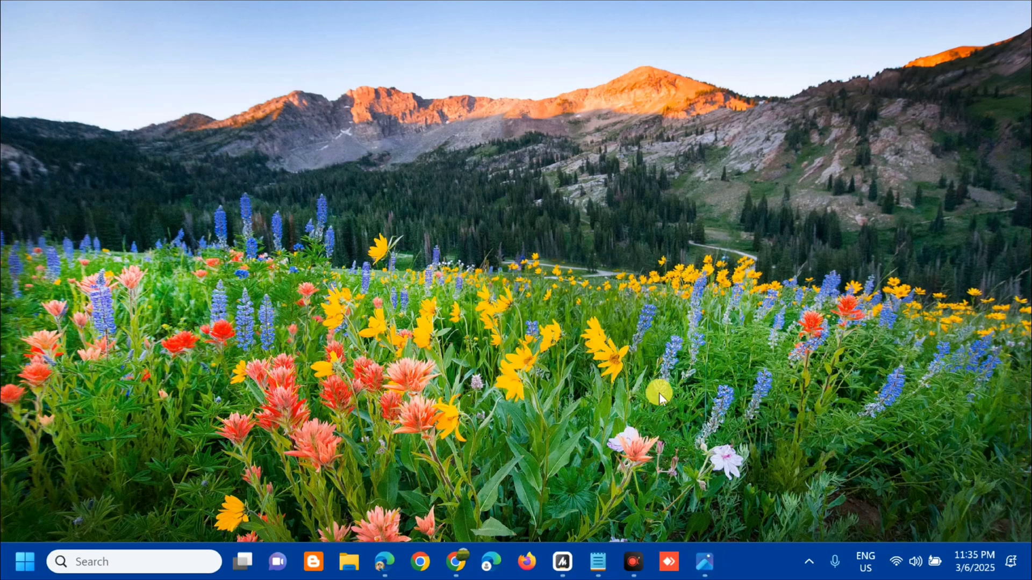
Launch File Explorer from a Start search and select the Acer (C:) drive under This PC.
left_click(21, 563)
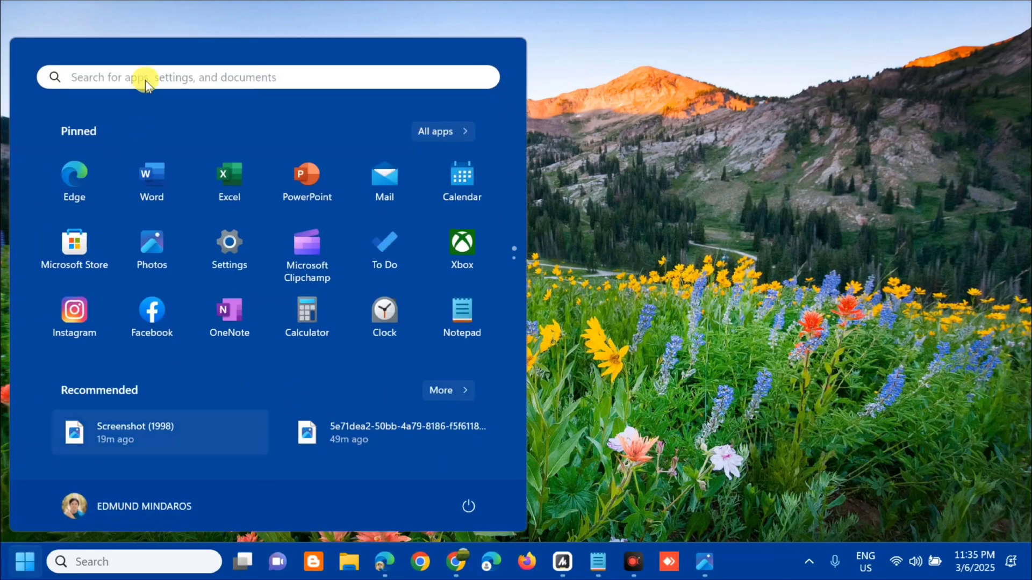
left_click(146, 75)
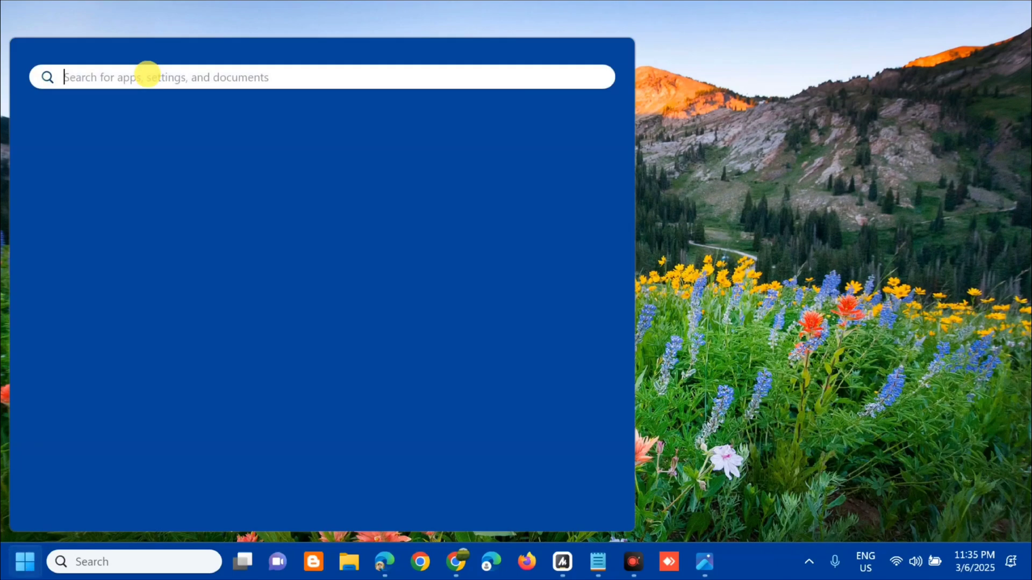
type("FILE ")
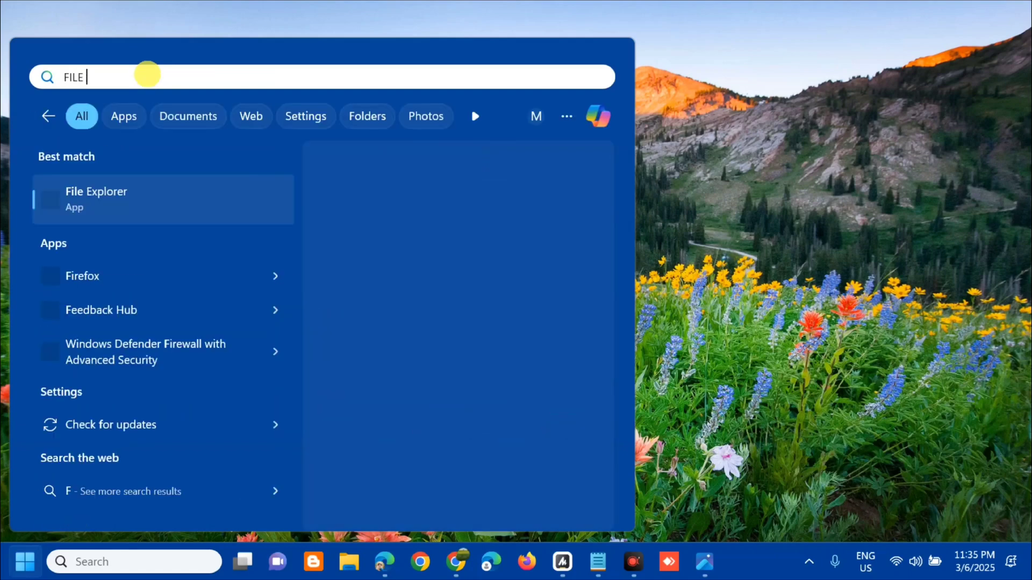
type("EXPLORER")
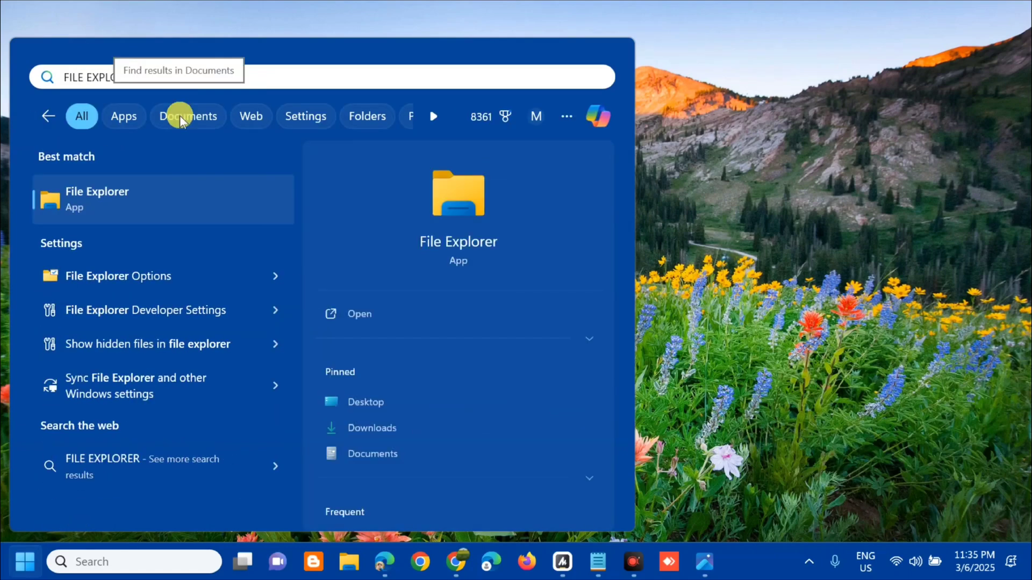
left_click(359, 313)
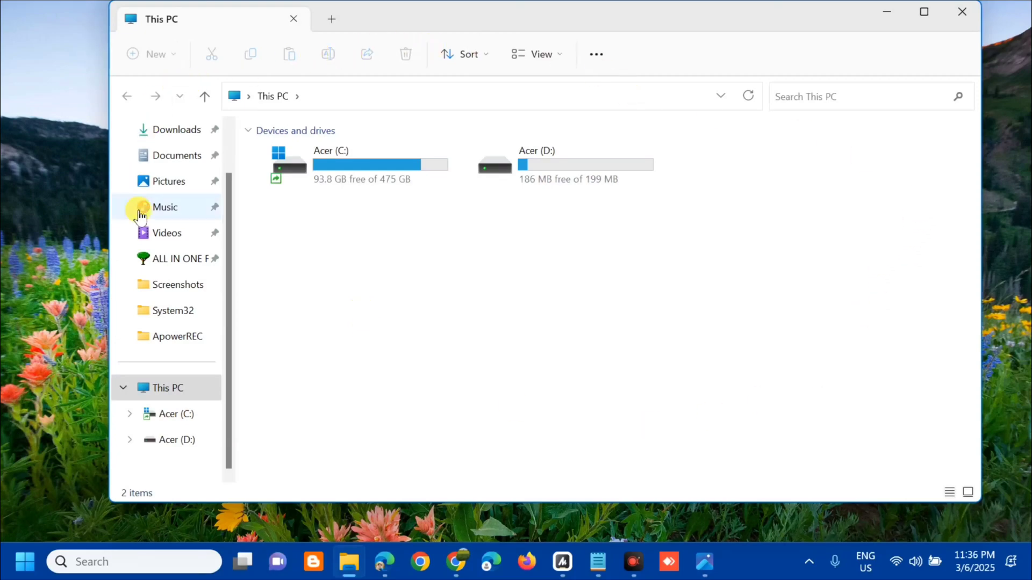
left_click(173, 390)
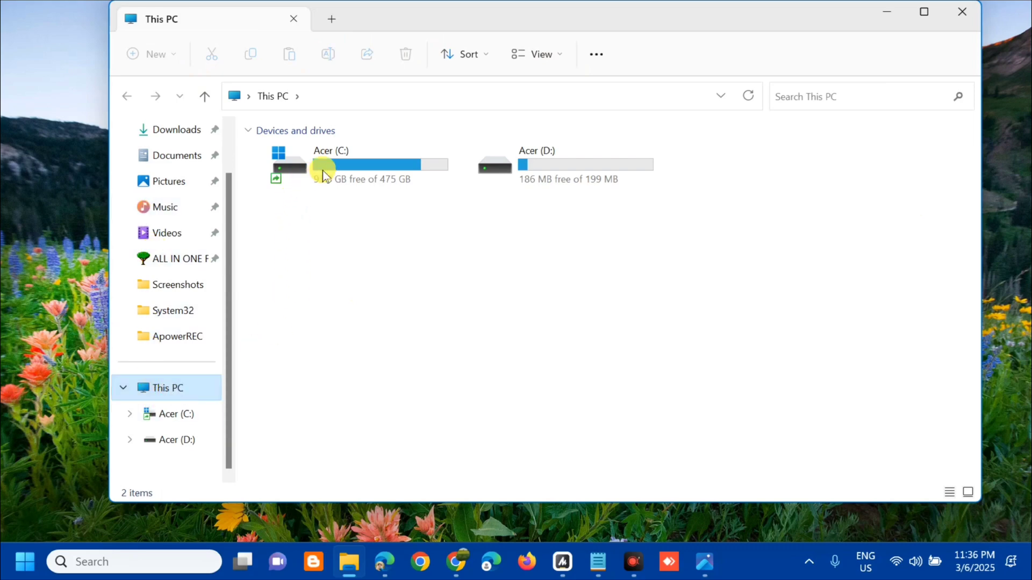
left_click(365, 166)
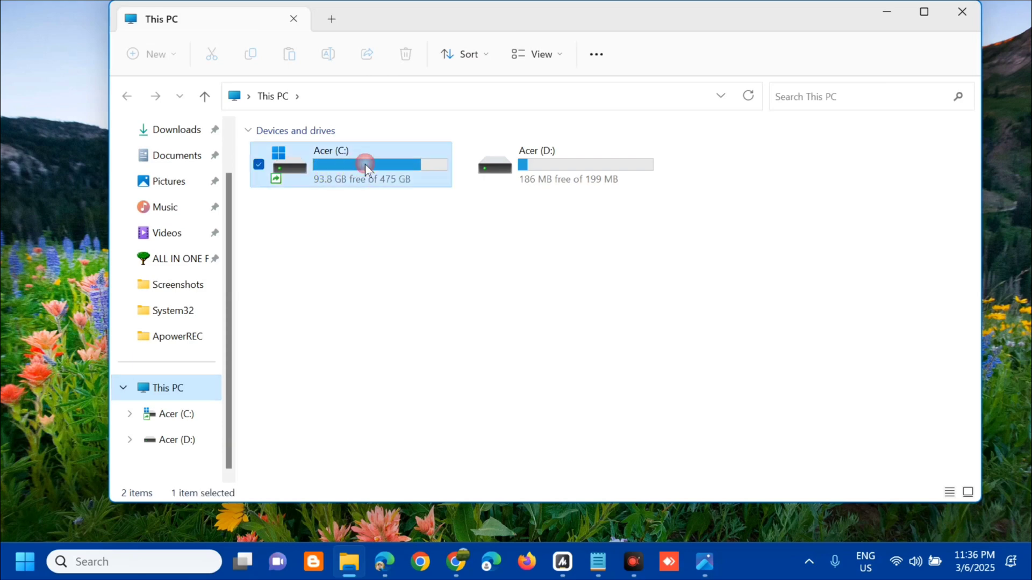
Open the Acer (C:) Properties dialog on its Tools tab.
right_click(366, 166)
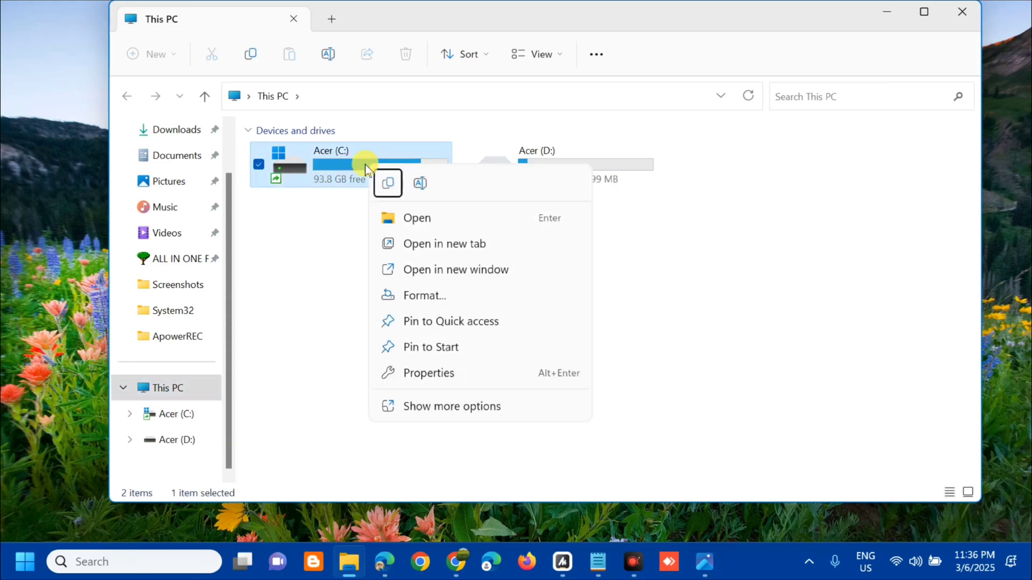
left_click(432, 375)
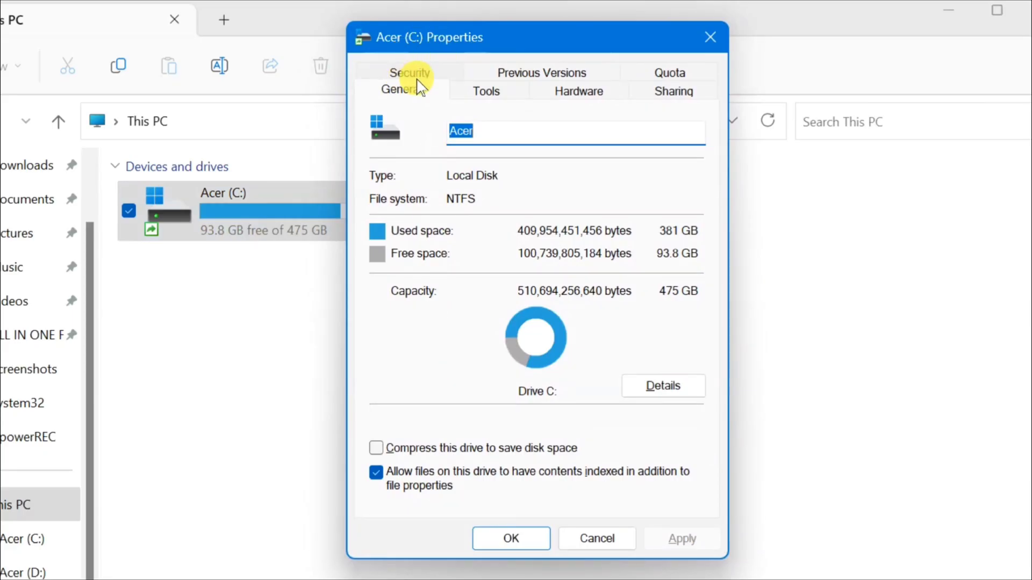
left_click(488, 93)
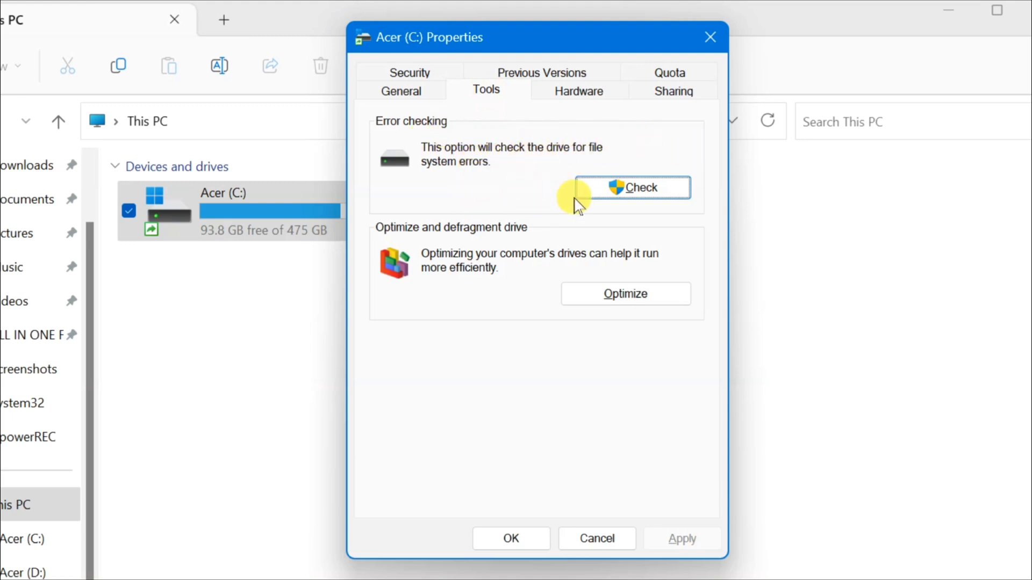
Run Check with Scan drive on Acer (C:) and bring up the no-errors result.
left_click(641, 190)
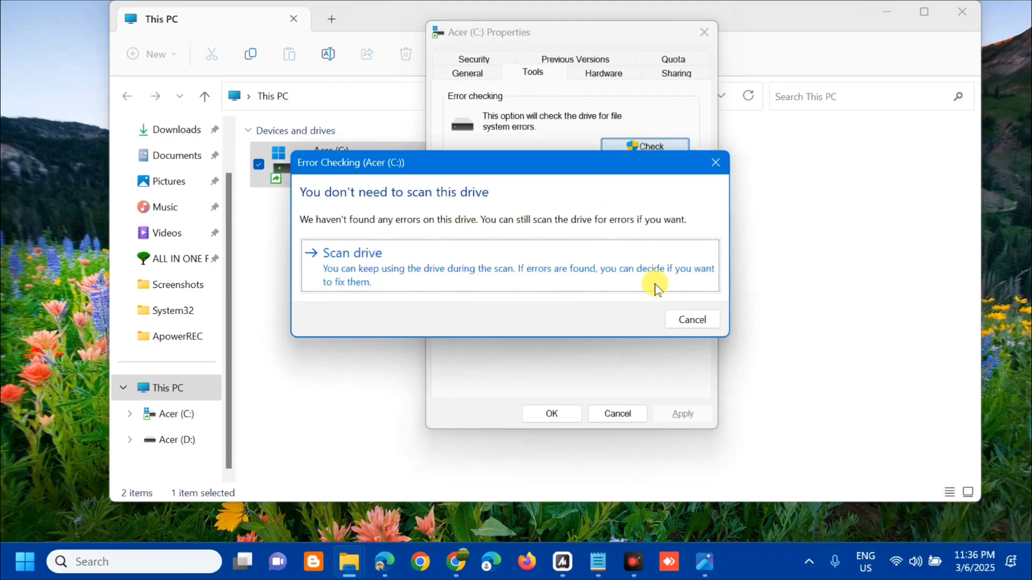
left_click(532, 266)
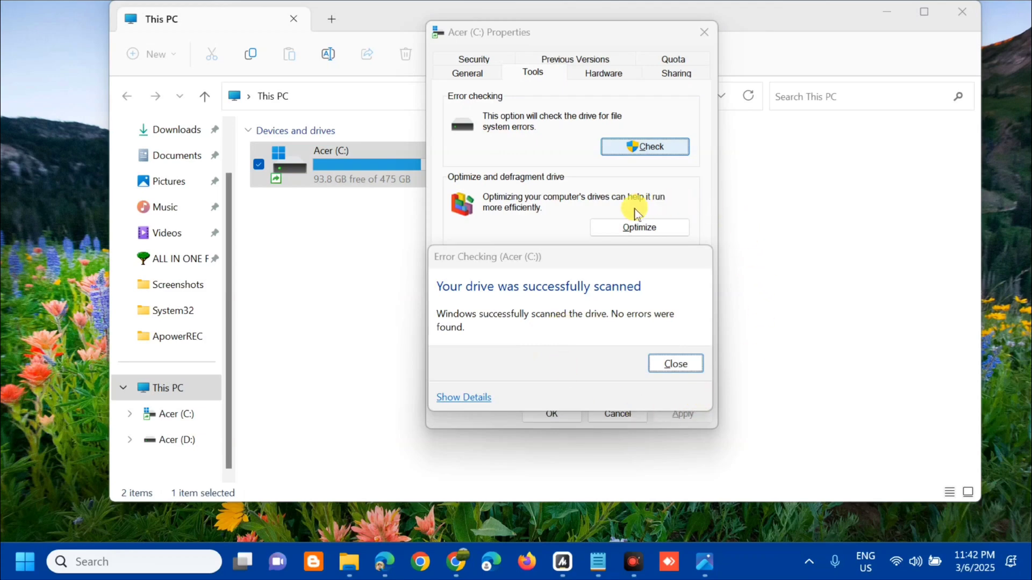
left_click(678, 364)
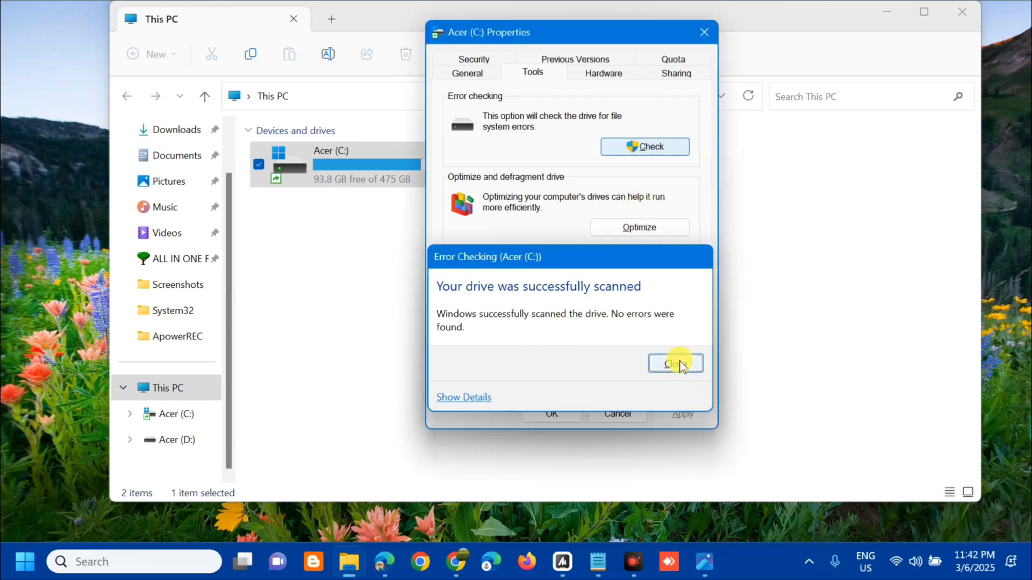
Close the scan results and File Explorer, then launch Command Prompt as administrator via 'CMD' search.
left_click(678, 364)
left_click(962, 12)
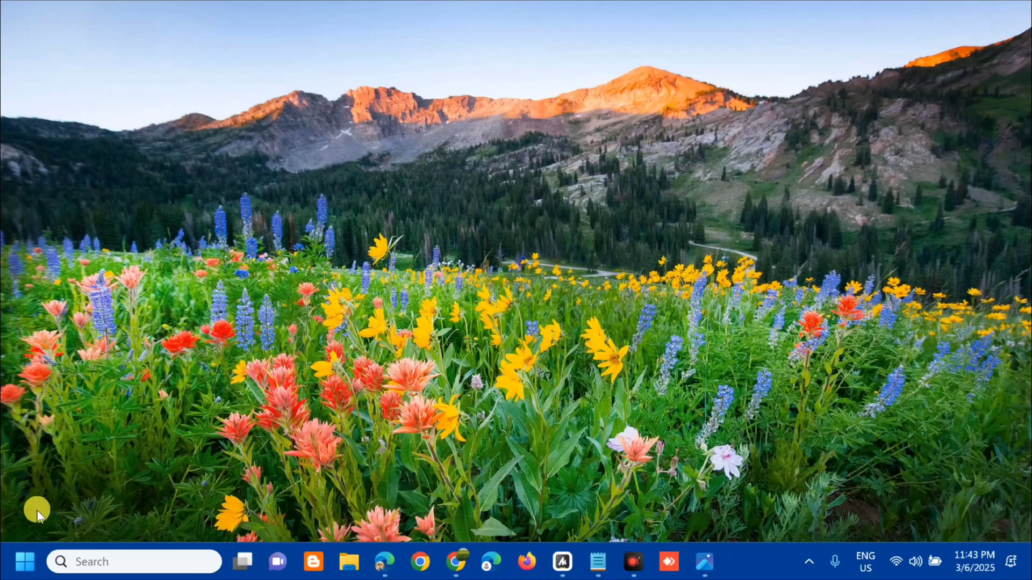
left_click(24, 560)
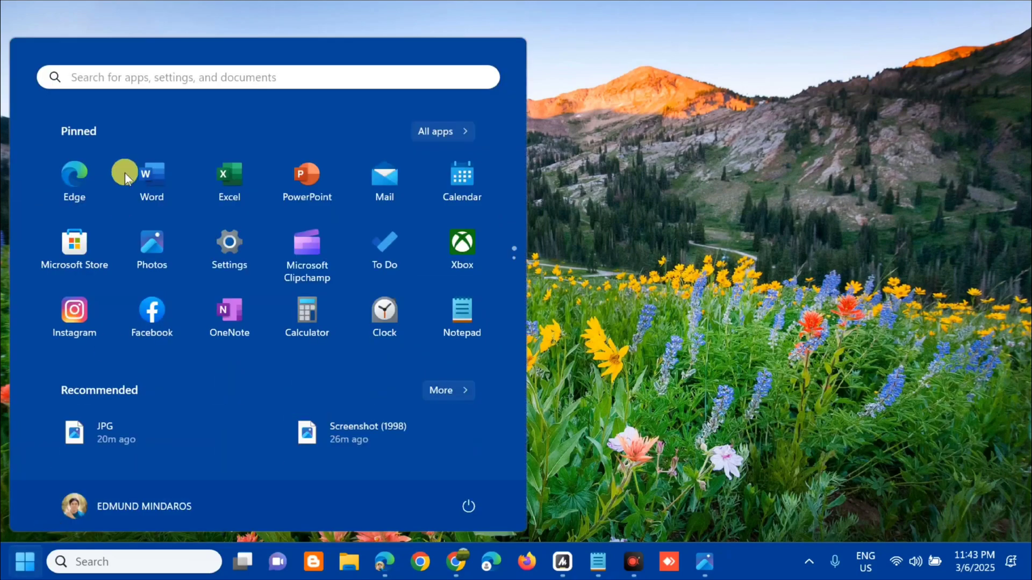
left_click(139, 79)
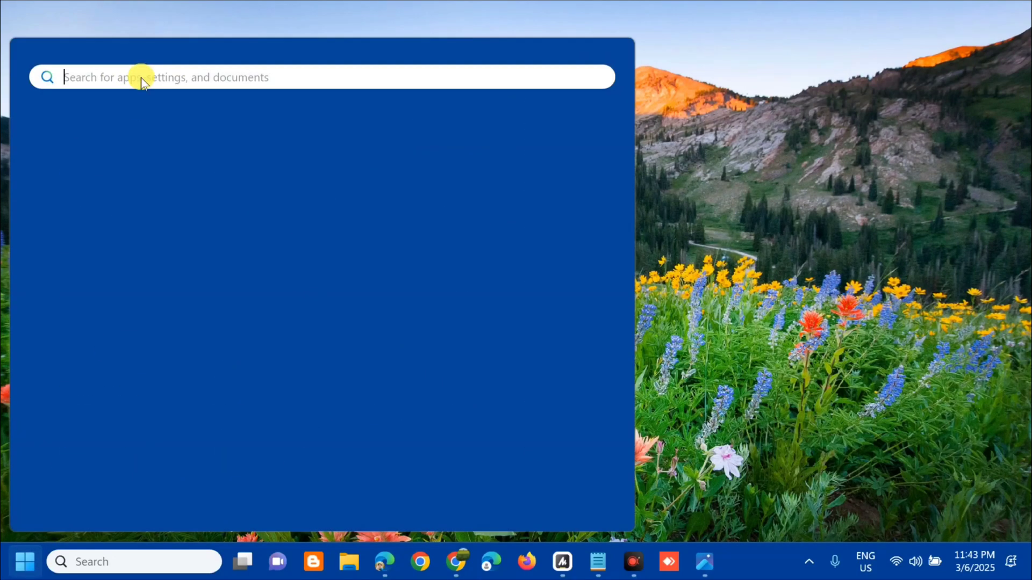
type("CMD")
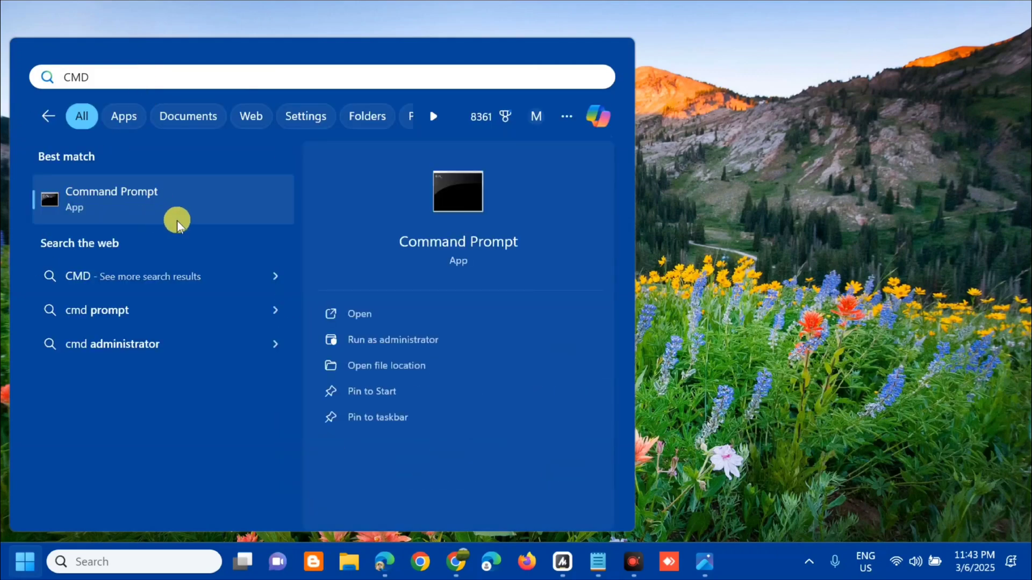
left_click(188, 192)
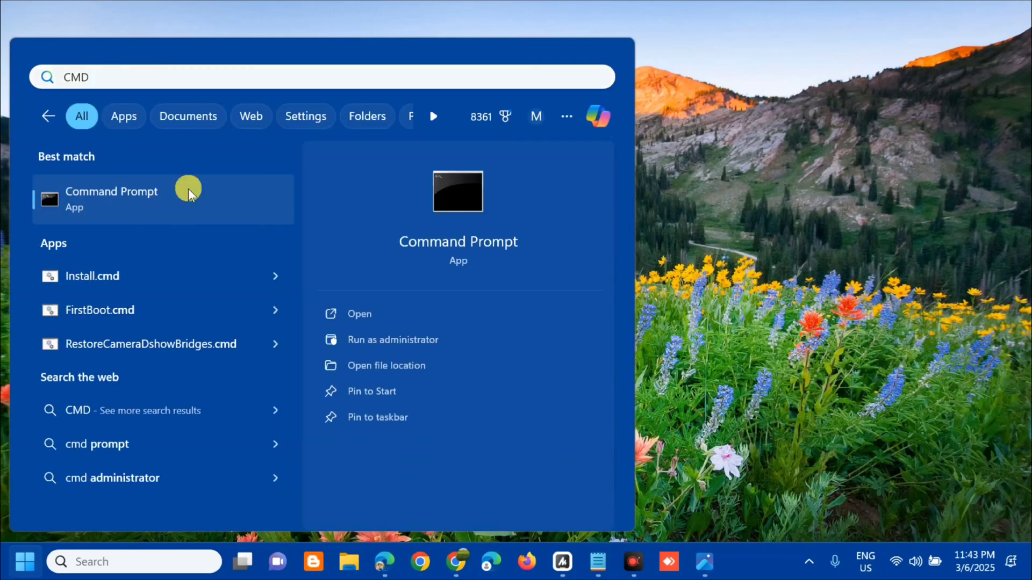
right_click(188, 192)
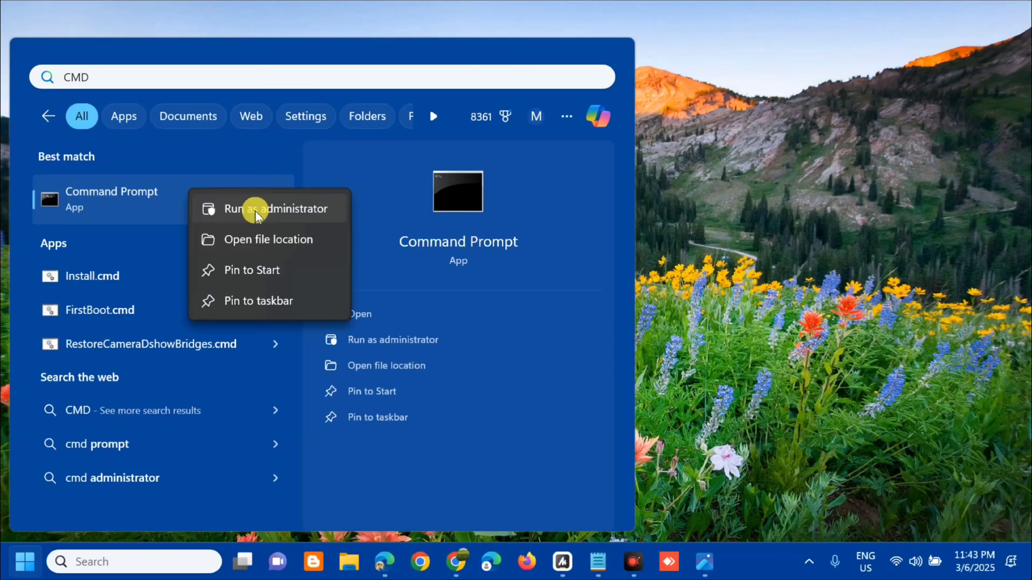
left_click(255, 211)
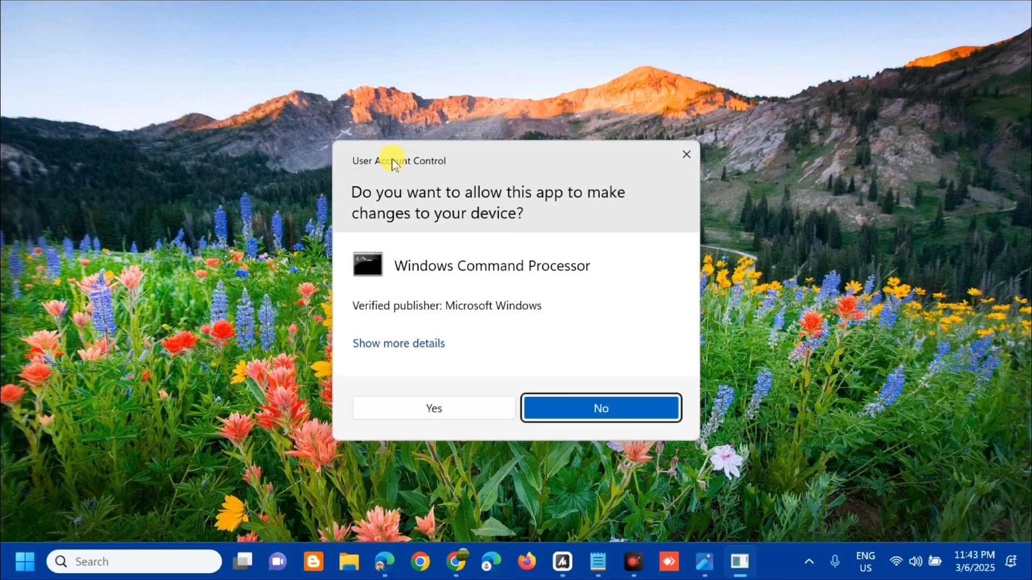
Approve the UAC prompt and run sfc /scannow, which finds no integrity violations.
left_click(437, 409)
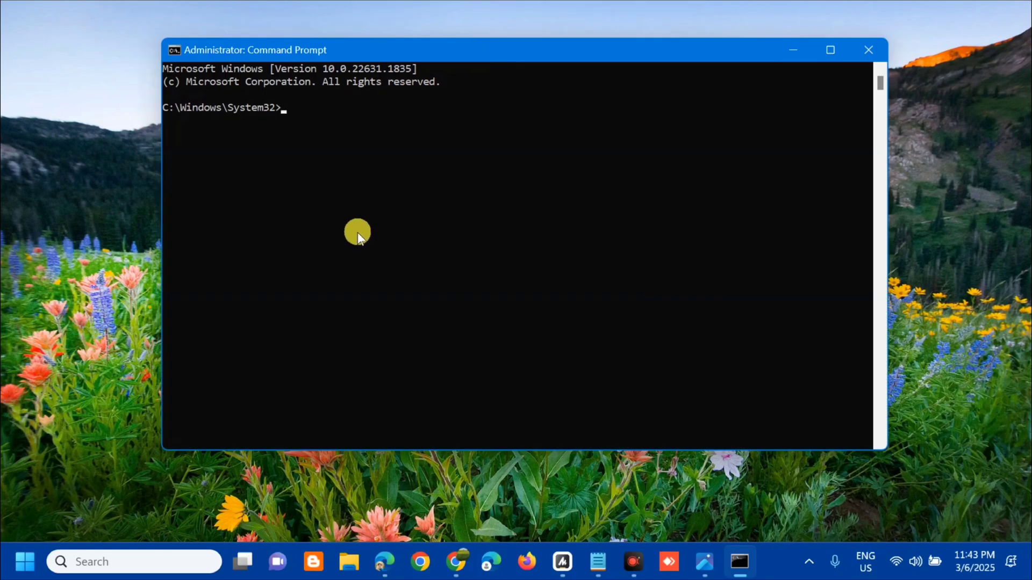
key("Caps_Lock")
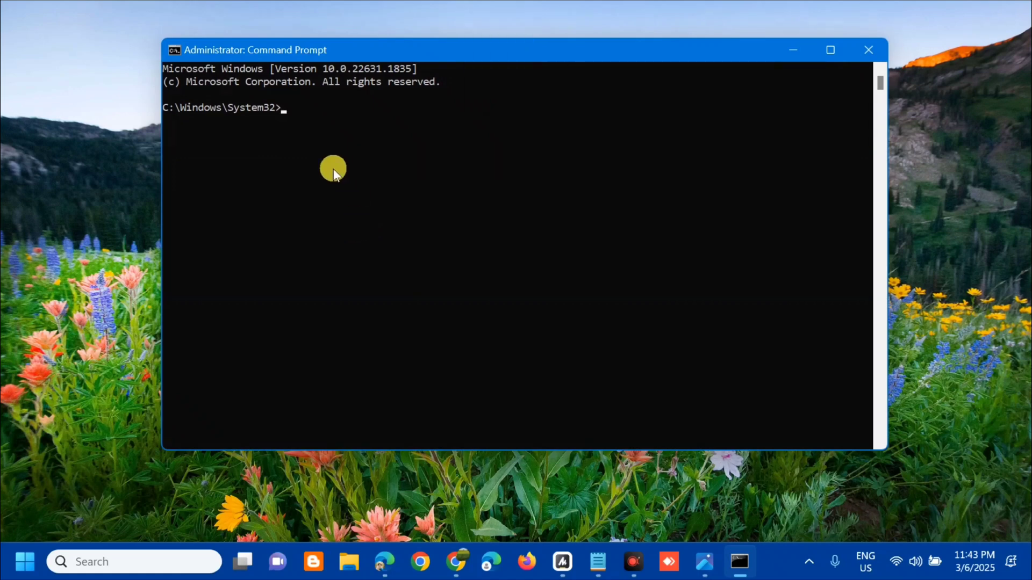
type("sfc")
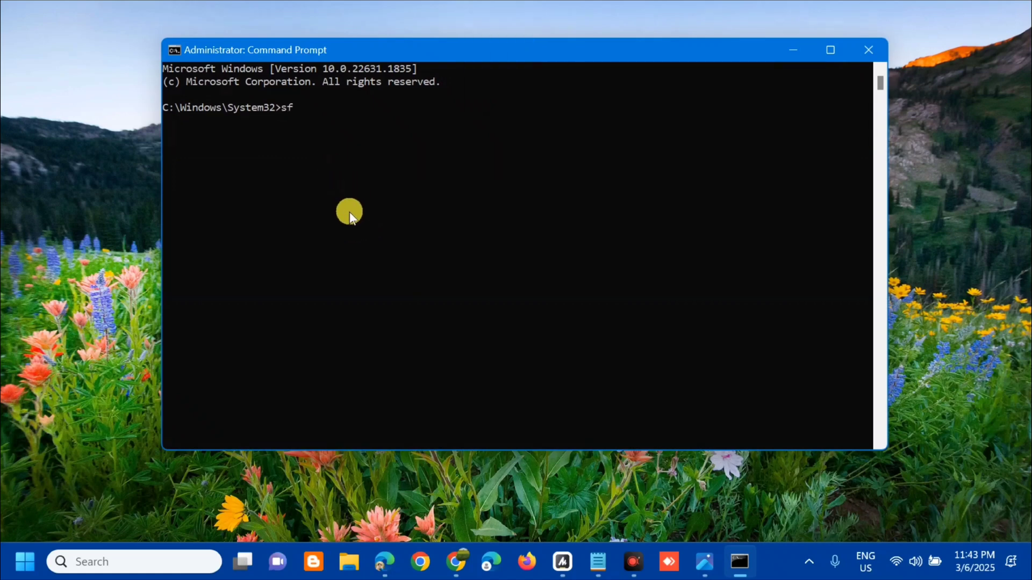
type(" /scannow")
key("Return")
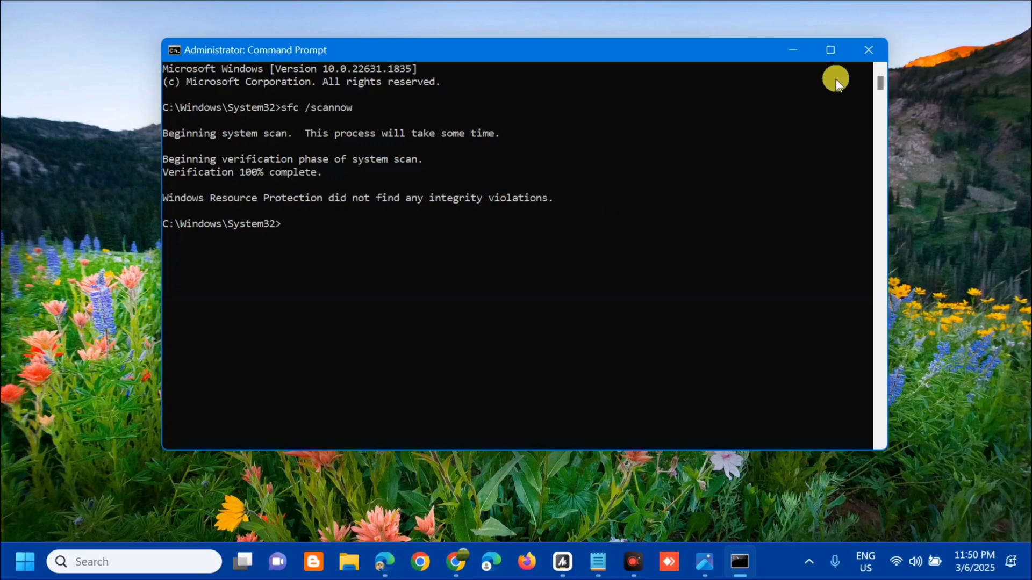
Close the Command Prompt window and choose Restart from the Start menu's Power options.
left_click(868, 50)
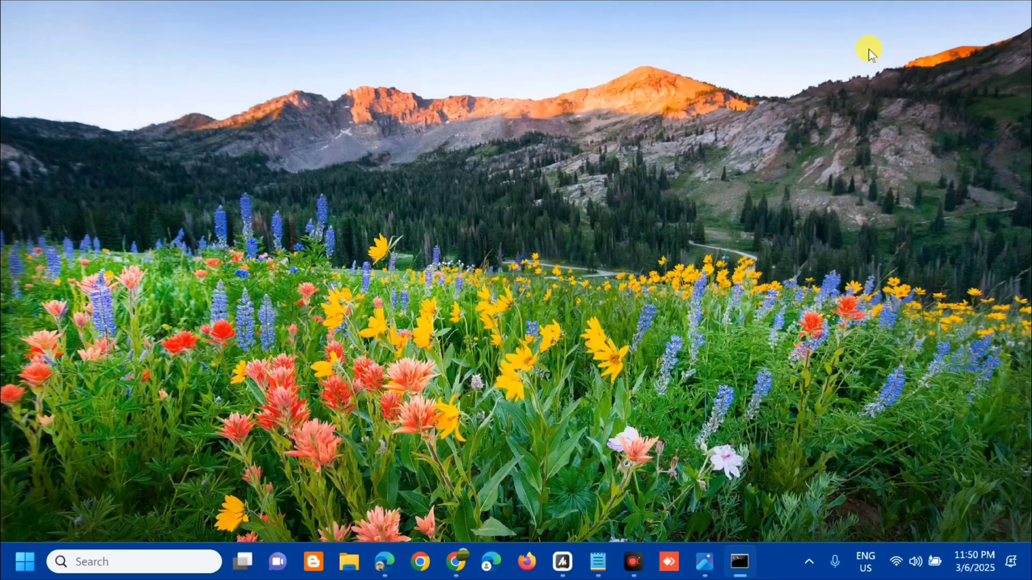
left_click(26, 562)
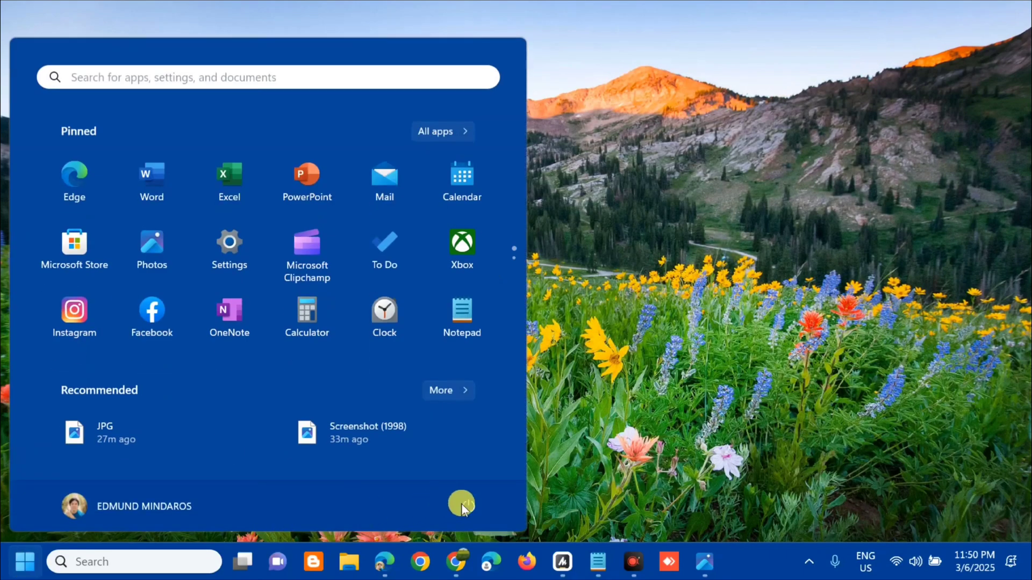
left_click(463, 505)
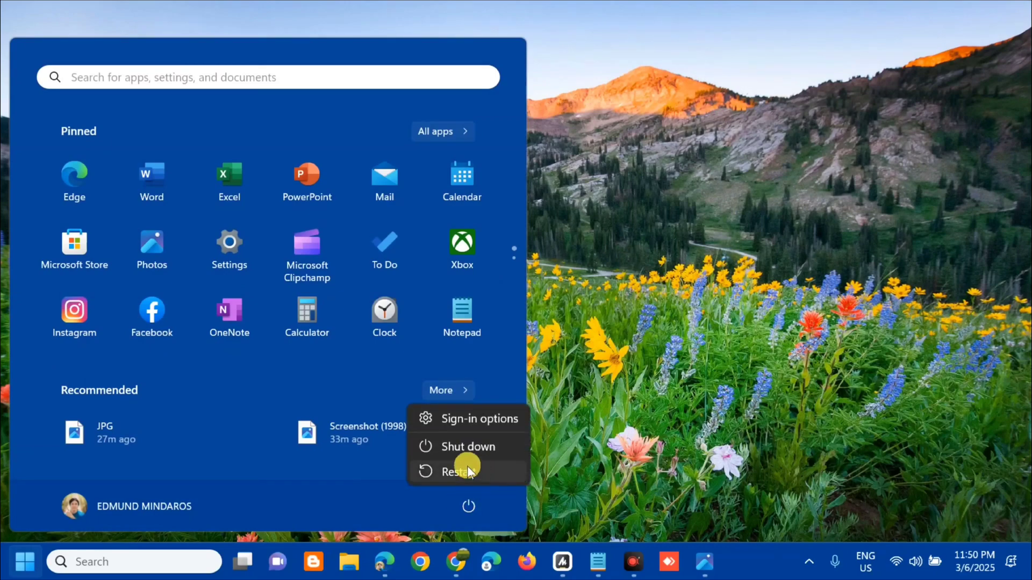
left_click(705, 400)
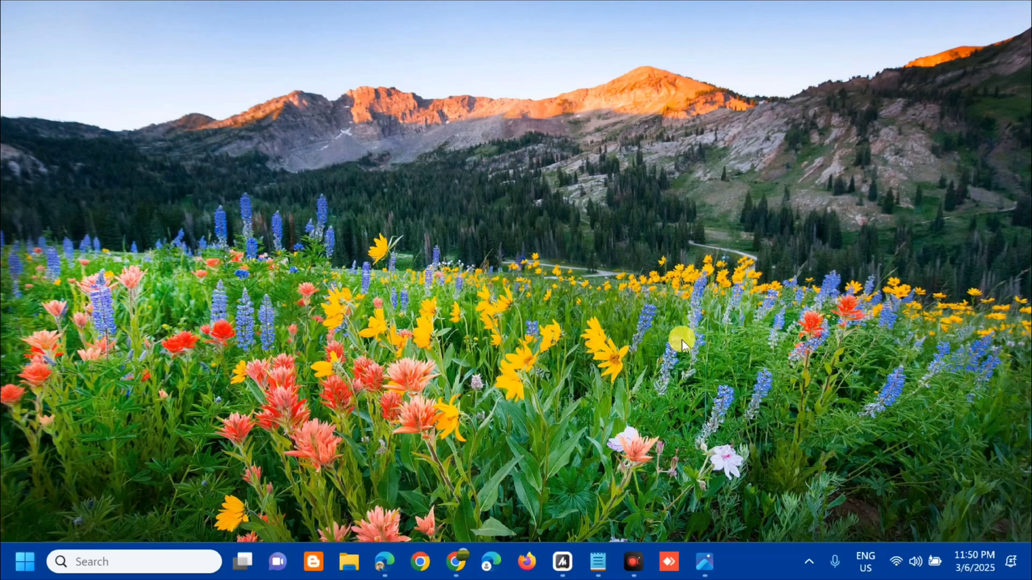